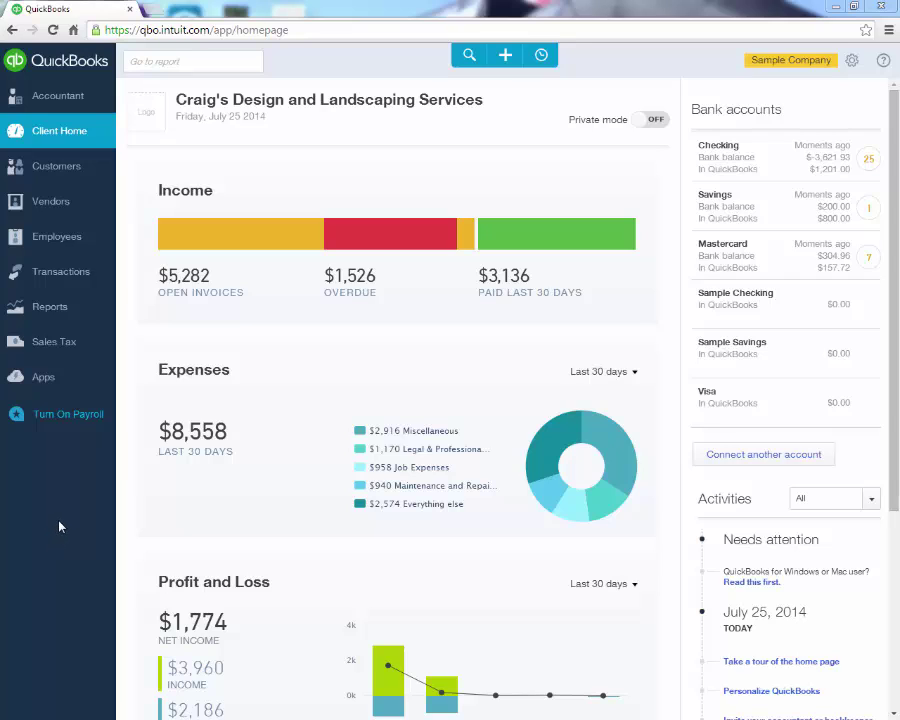
# Go to Transactions > Banking to see Checking's 25 new downloaded transactions.
pyautogui.click(84, 273)
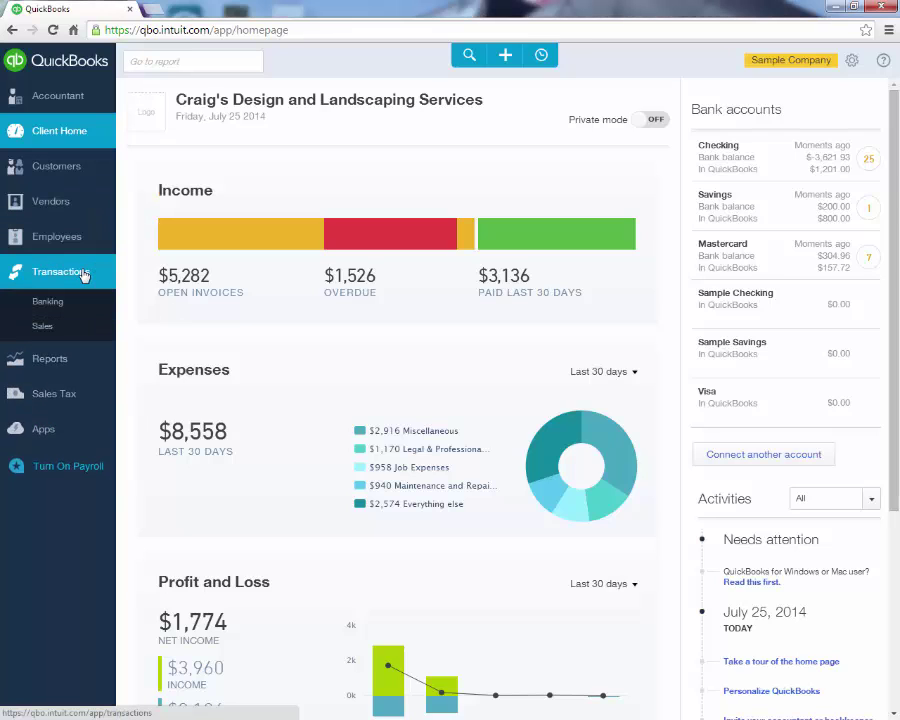
pyautogui.click(58, 305)
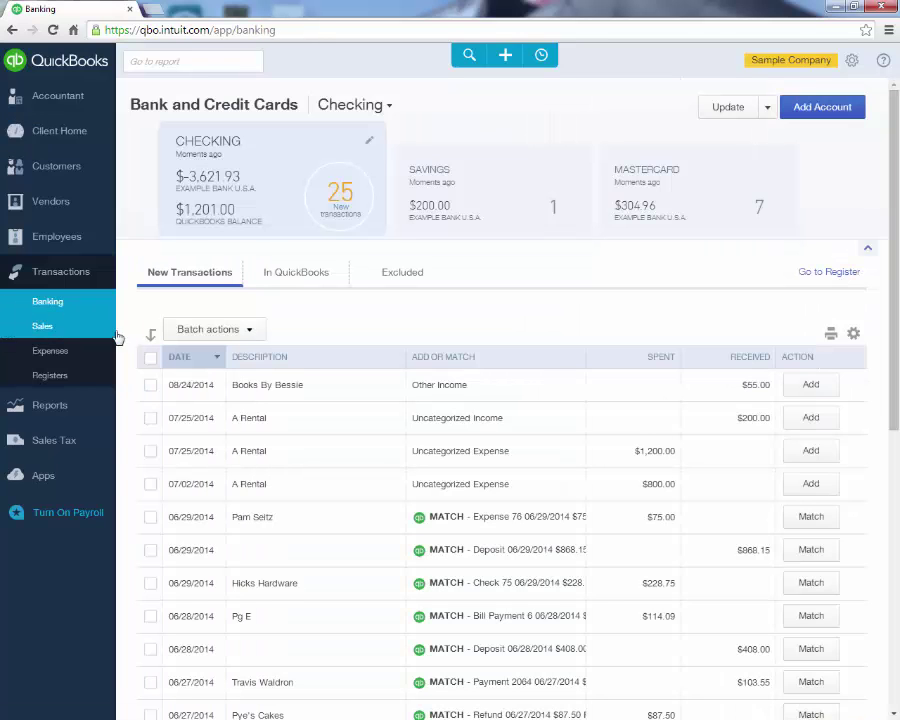
# Start adding an account, search for 'Utah Community Credit Union' and select the matching bank.
pyautogui.click(811, 118)
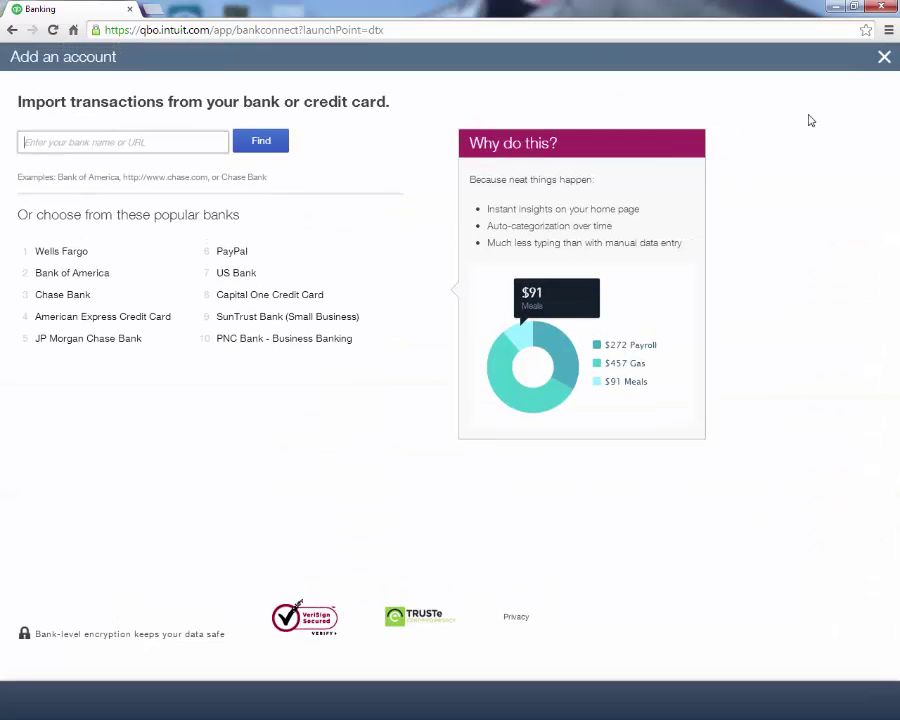
pyautogui.click(89, 136)
pyautogui.write('U')
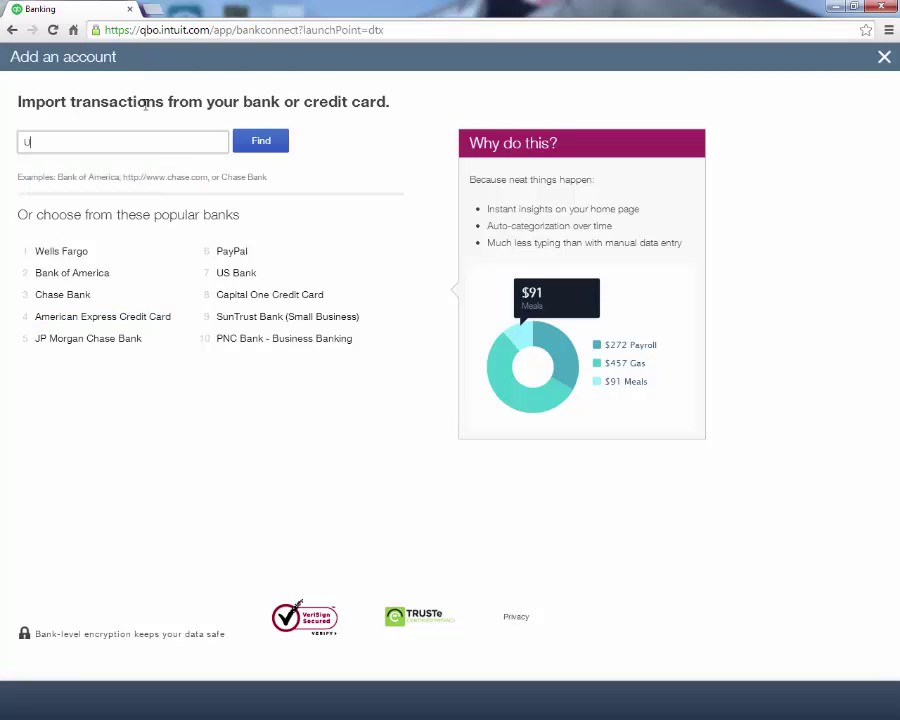
pyautogui.write('tah Communi')
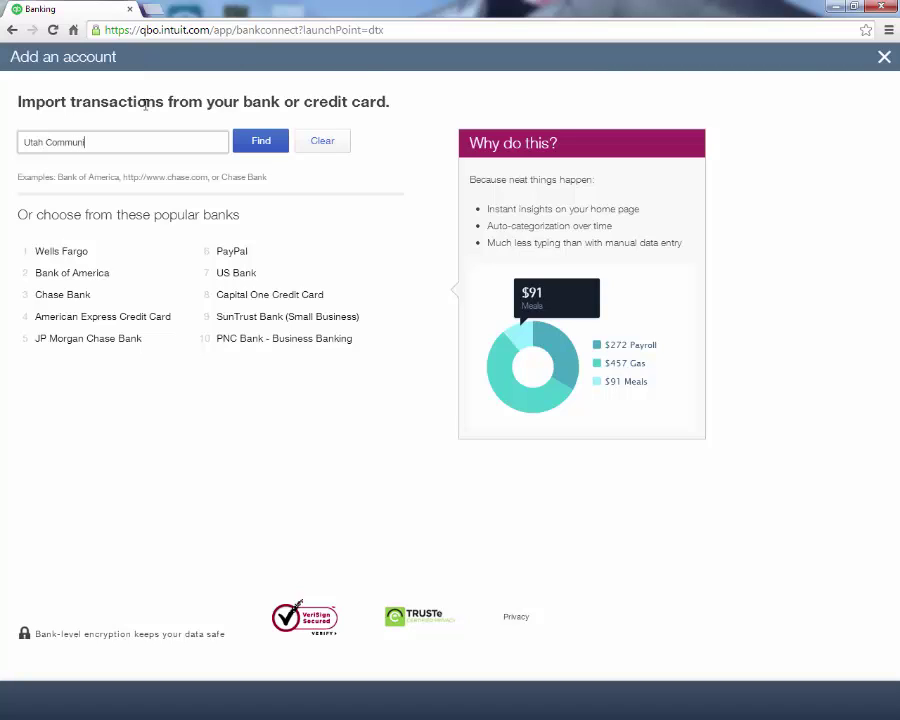
pyautogui.write('ty Credit Union')
pyautogui.click(256, 144)
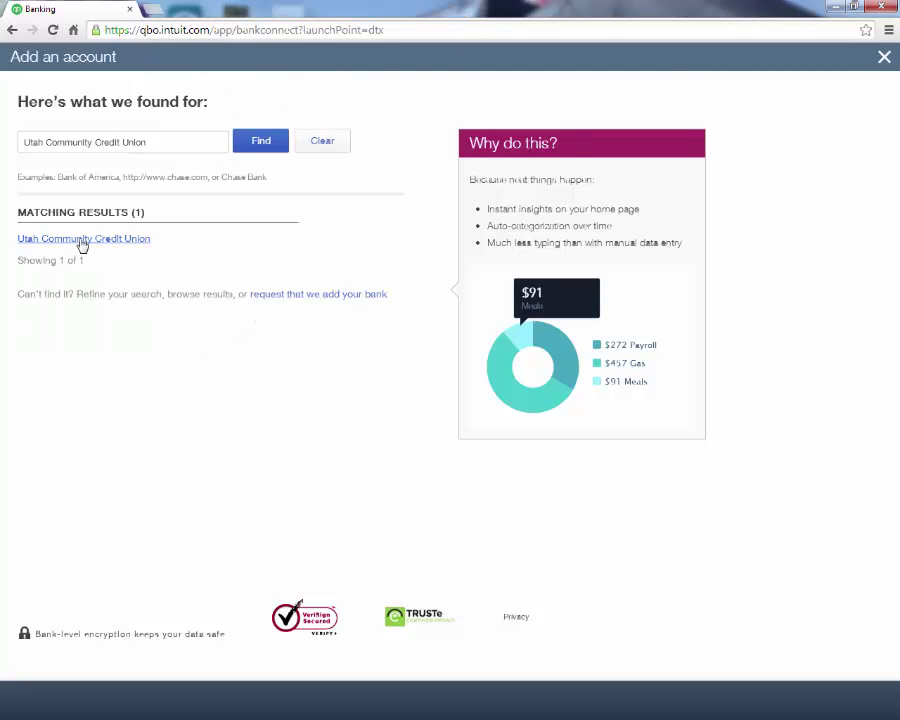
pyautogui.click(82, 241)
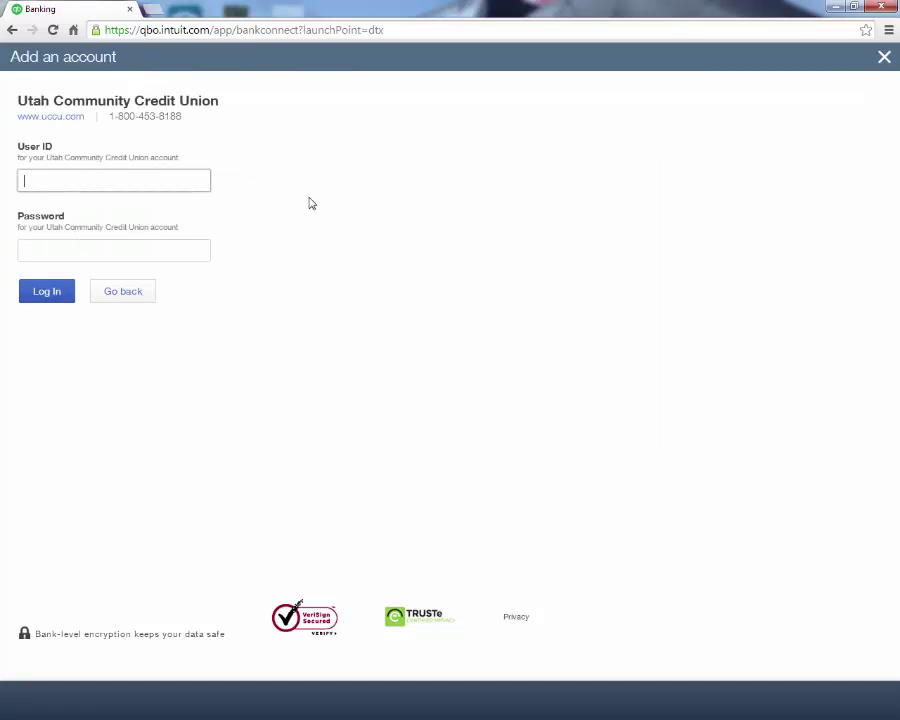
# Sign in to Utah Community Credit Union with the bank user ID and password.
pyautogui.write('Sampleco')
pyautogui.press('Tab')
pyautogui.write('•••••••••••••••')
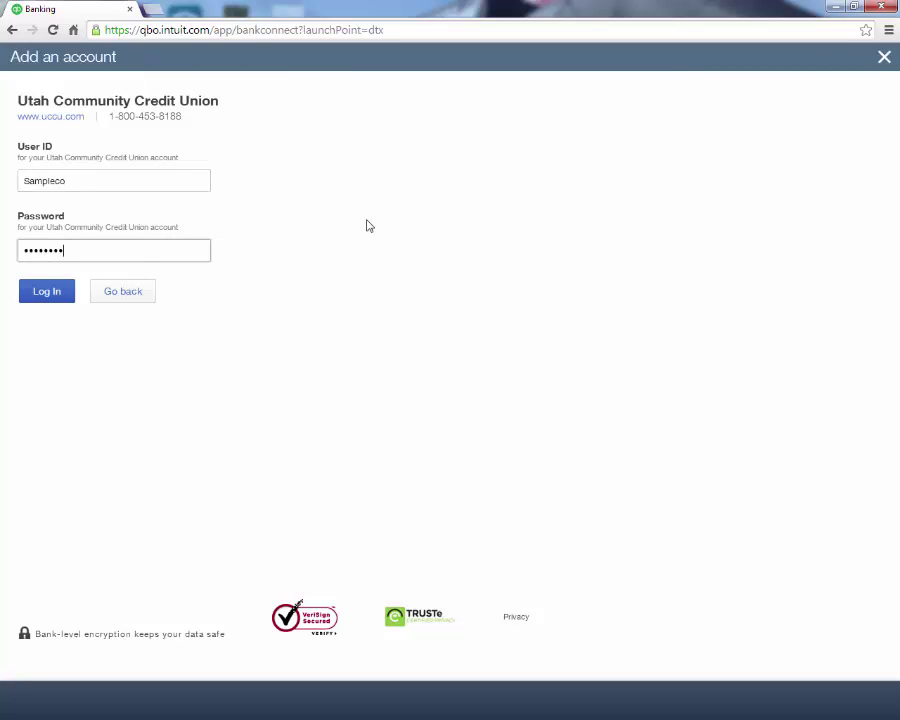
pyautogui.press('Return')
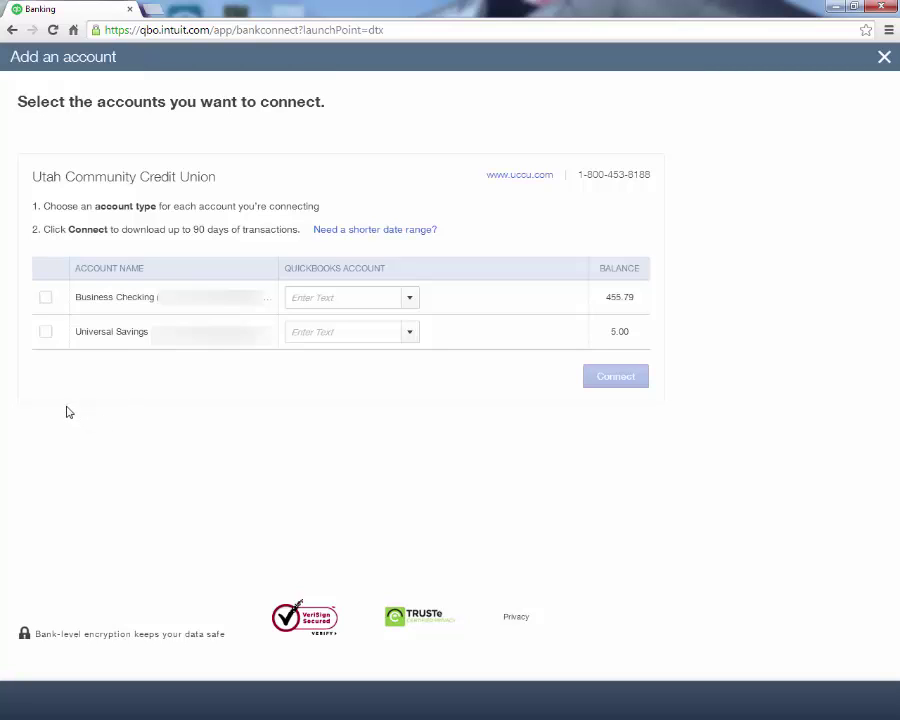
# Check the Business Checking row and link it to Sample Checking.
pyautogui.click(46, 300)
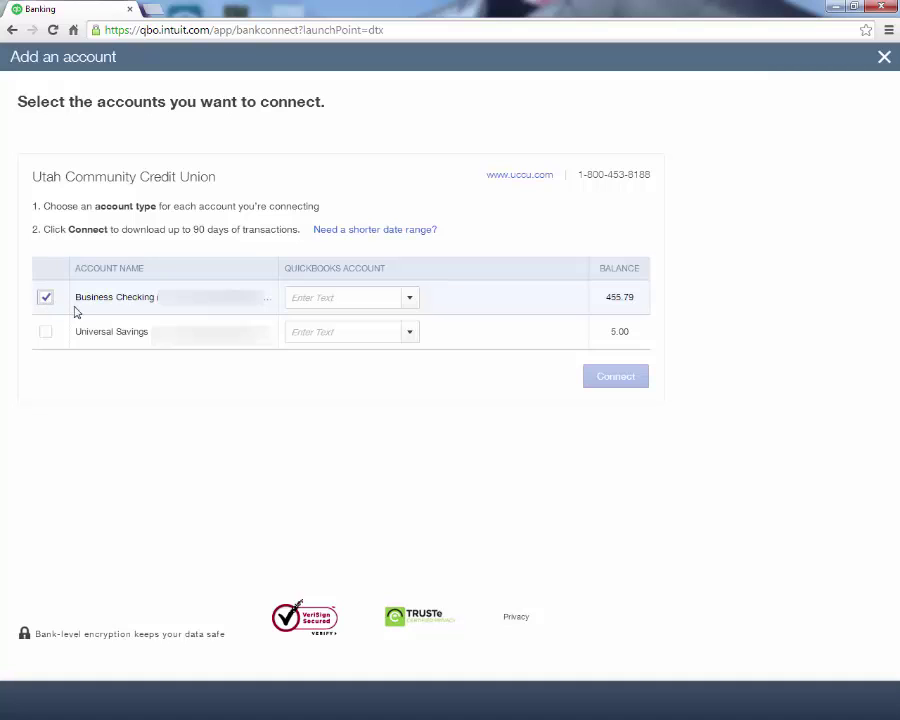
pyautogui.click(411, 302)
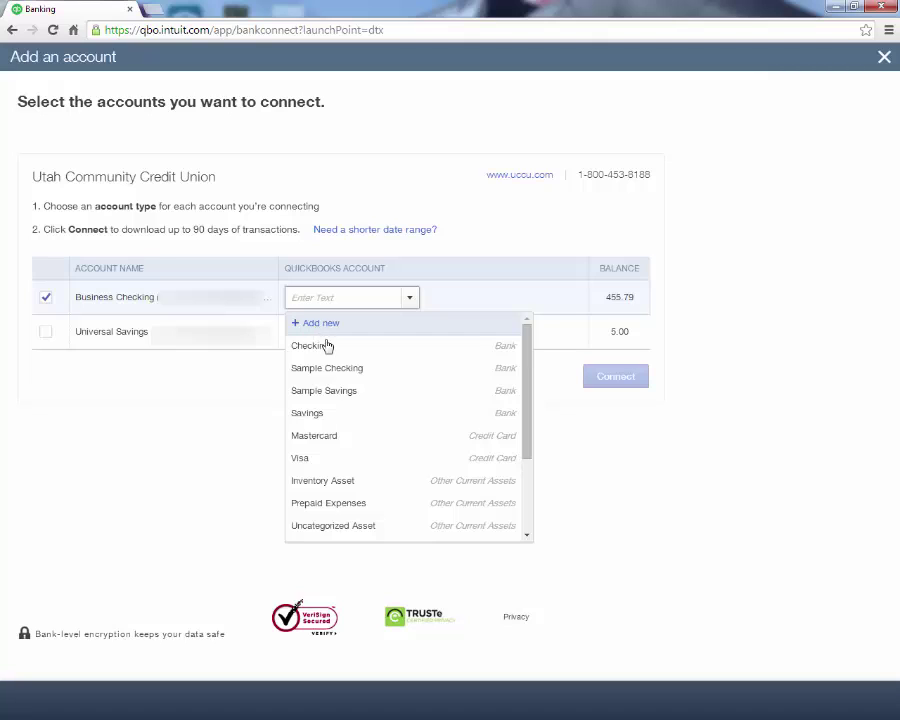
pyautogui.click(346, 375)
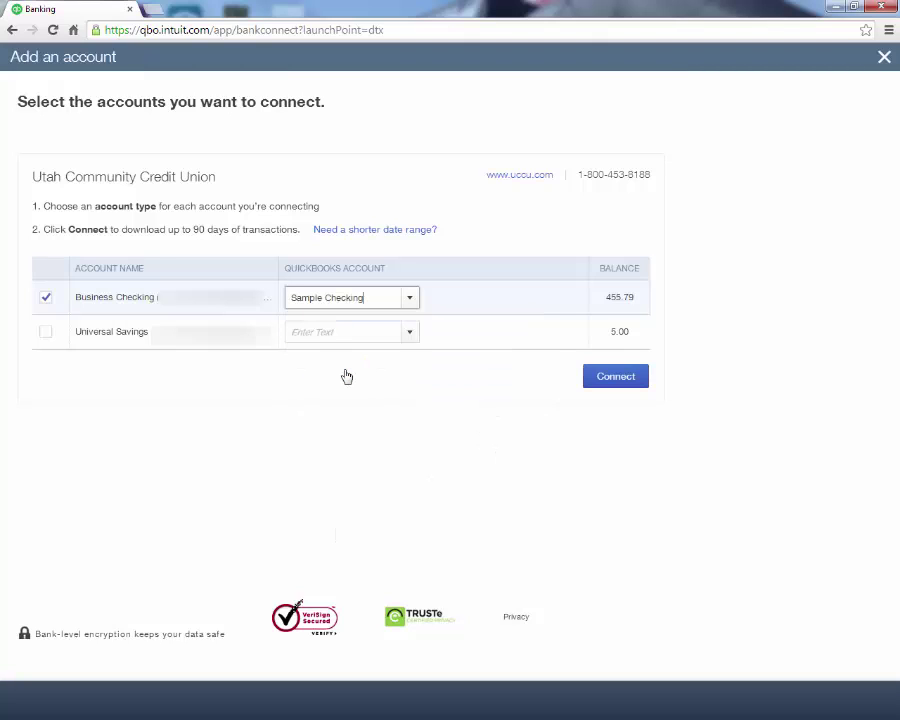
# Check the Universal Savings row and link it to Sample Savings.
pyautogui.click(45, 331)
pyautogui.click(410, 333)
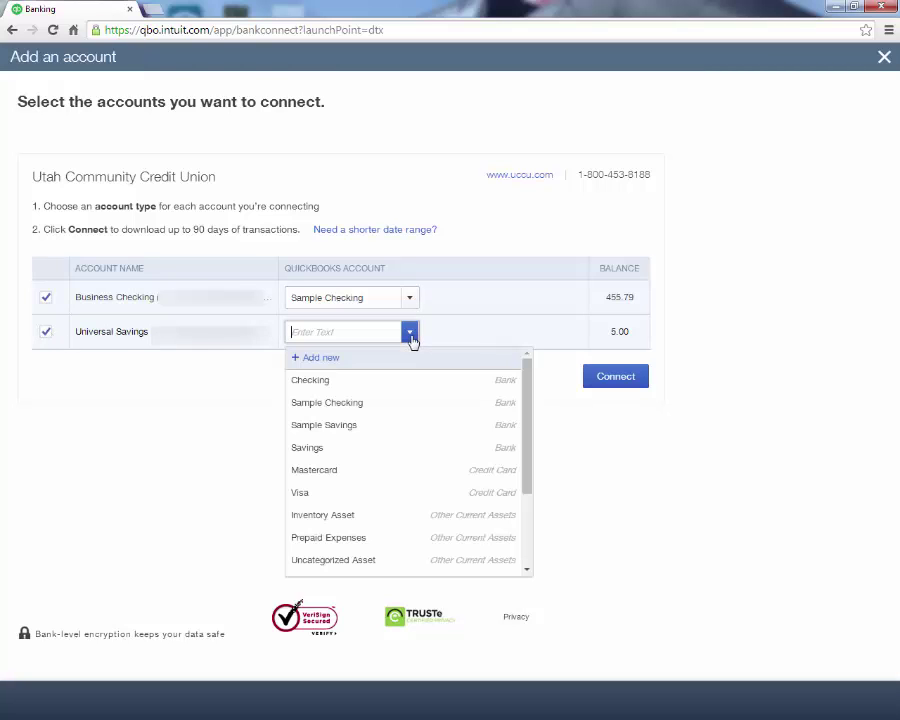
pyautogui.click(346, 425)
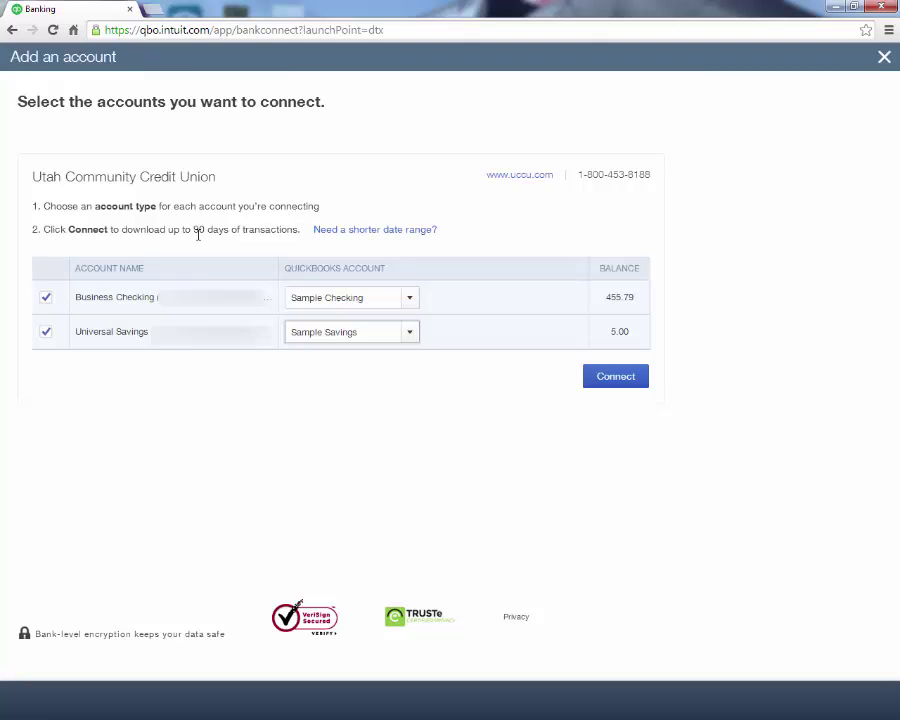
# Keep the 90-day download range and connect both accounts to download their transactions.
pyautogui.click(339, 231)
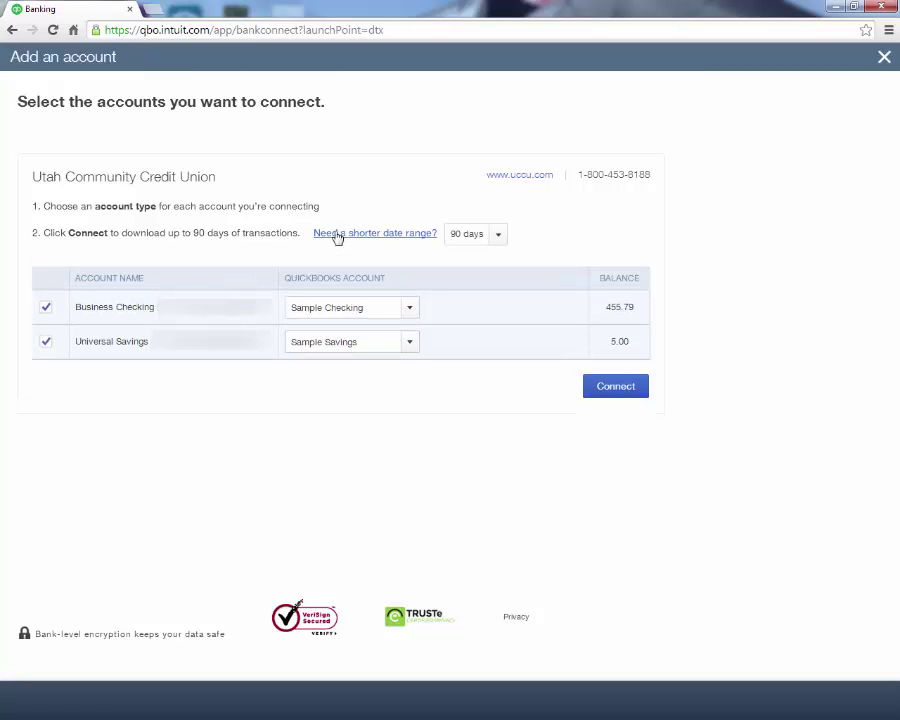
pyautogui.click(494, 238)
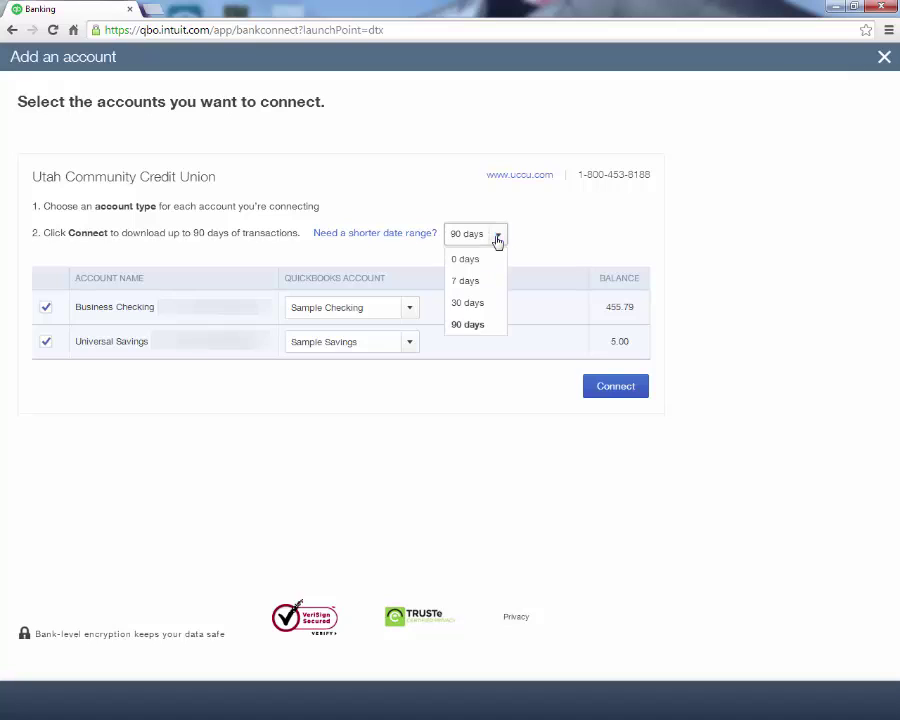
pyautogui.click(486, 324)
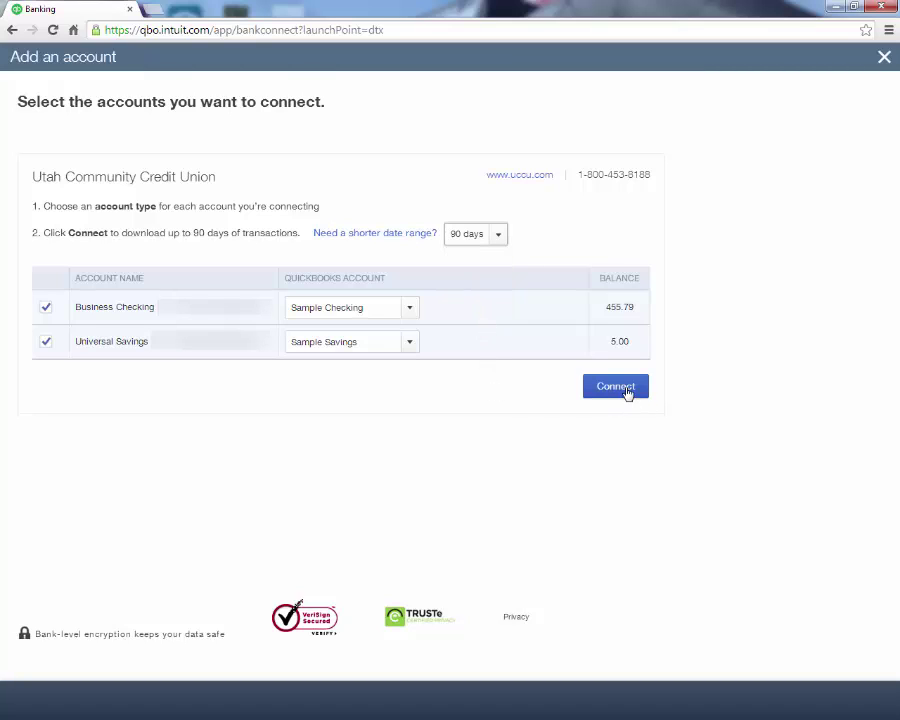
pyautogui.click(627, 393)
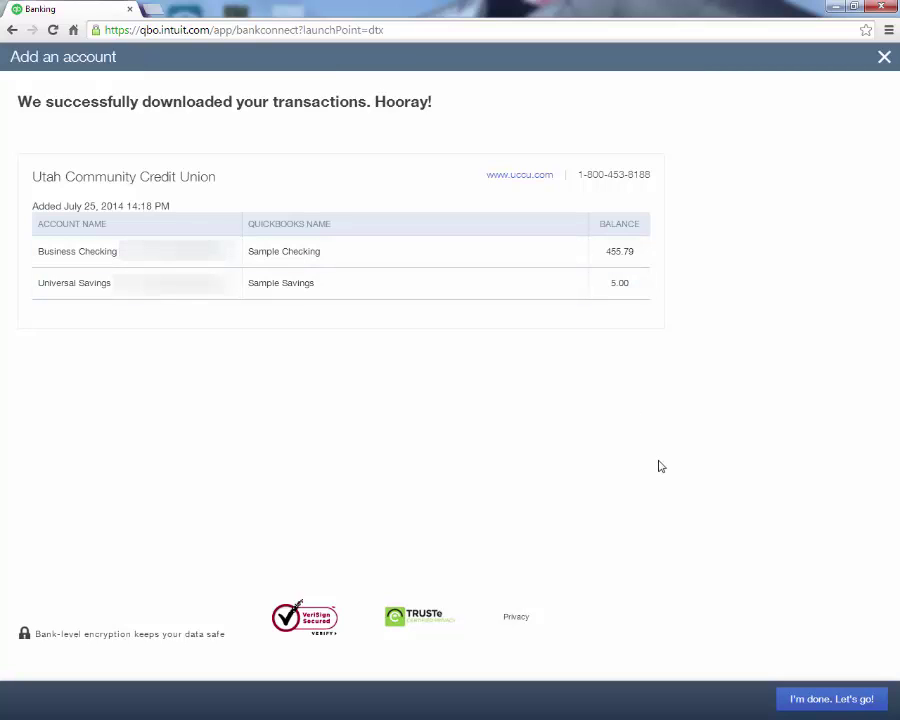
# Finish setup, show Sample Checking's new transactions and expand the 05/22/2014 Deposit Ach Payp row.
pyautogui.click(817, 706)
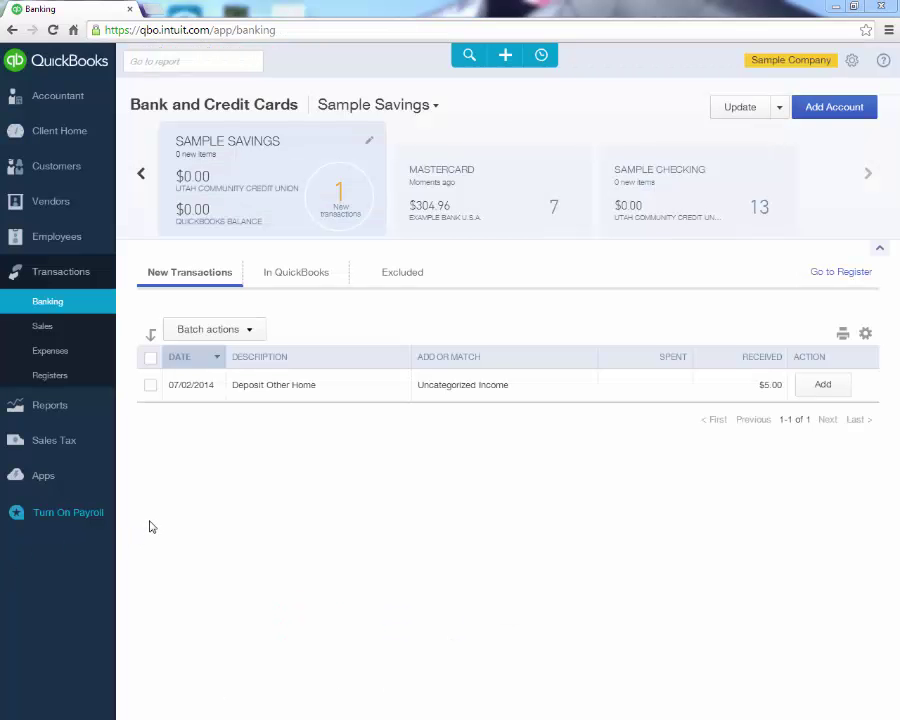
pyautogui.click(648, 188)
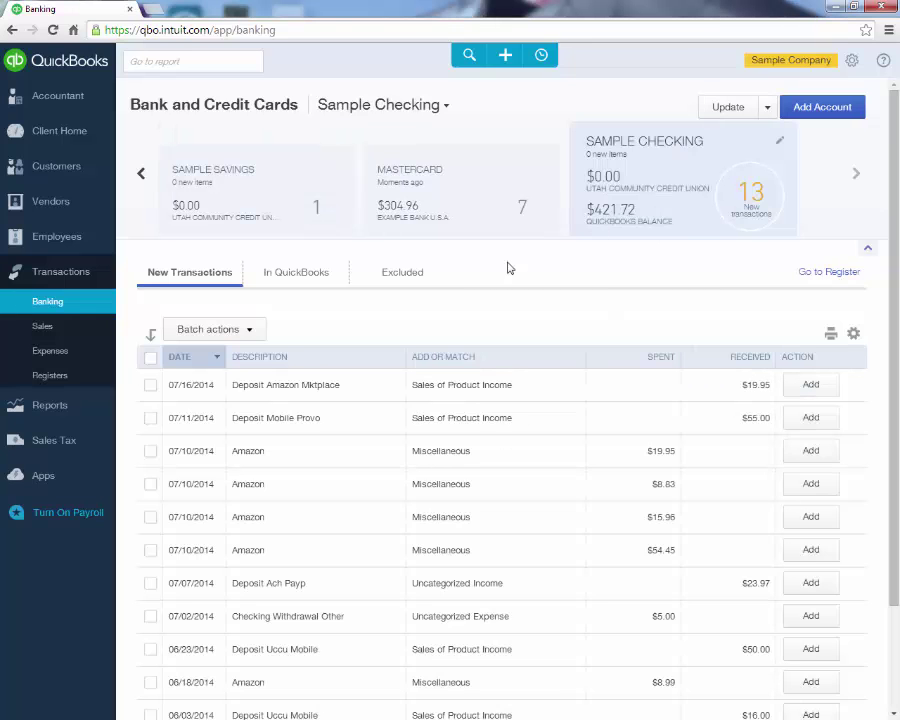
pyautogui.scroll(-2, 502, 266)
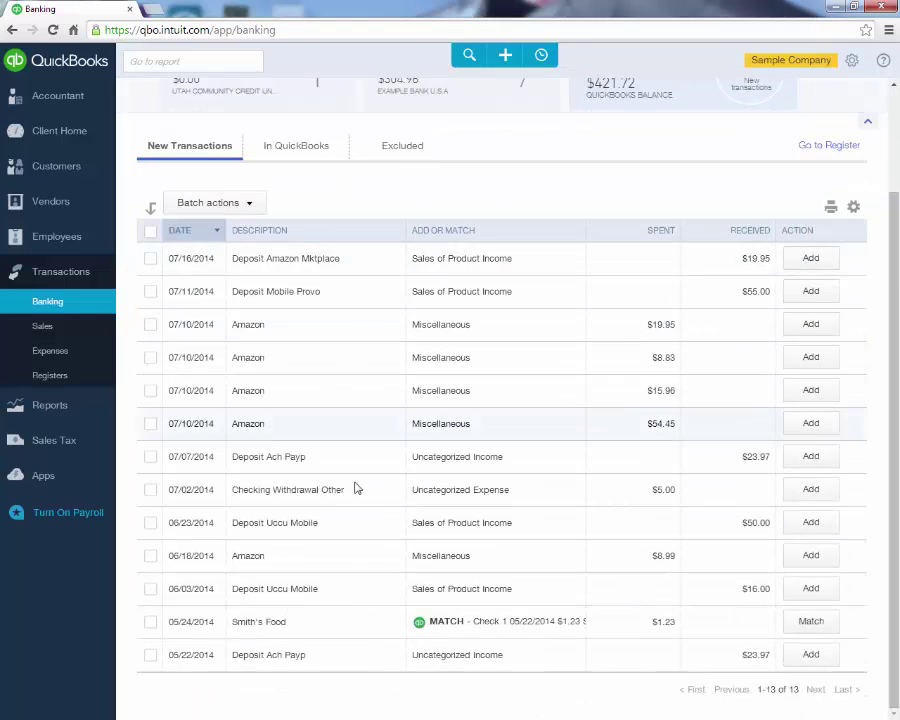
pyautogui.click(338, 664)
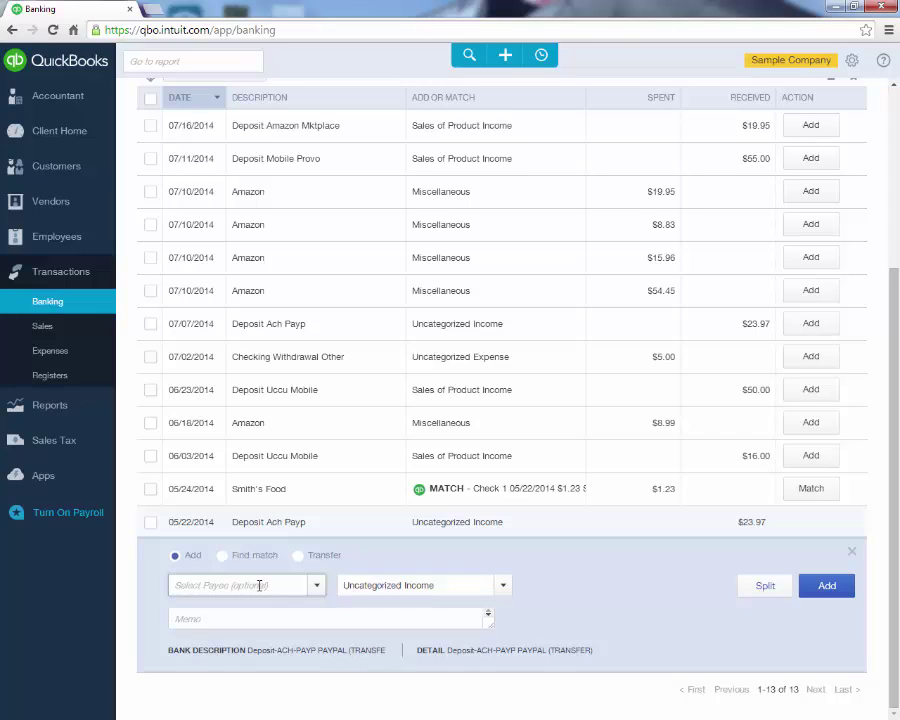
# Add the $23.97 deposit with payee Amy's Bird Sanctuary and category Sales of Product Income.
pyautogui.click(257, 585)
pyautogui.write('anctuary')
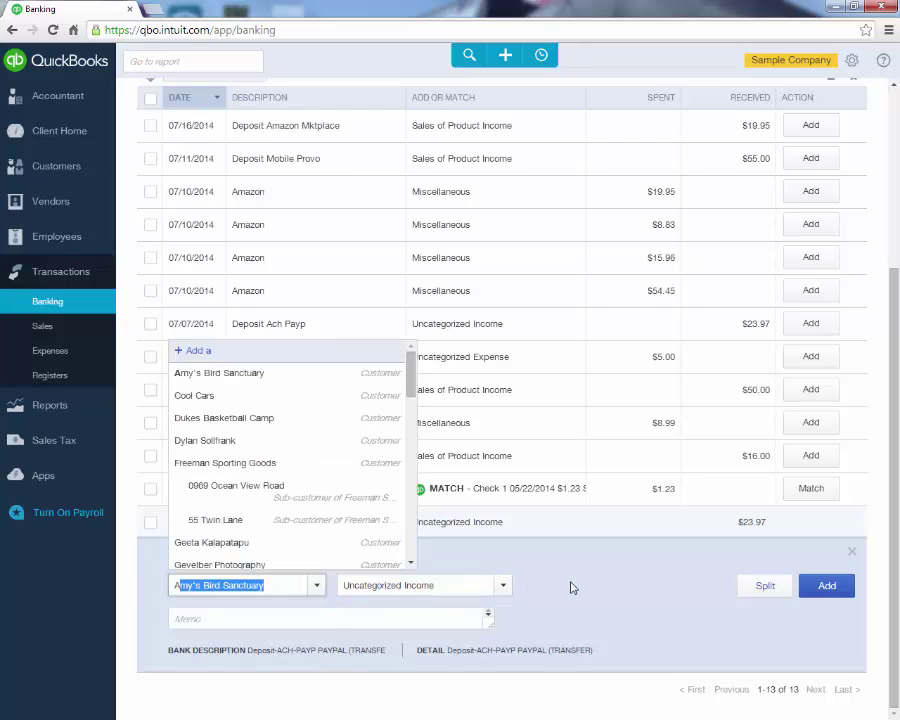
pyautogui.press('Tab')
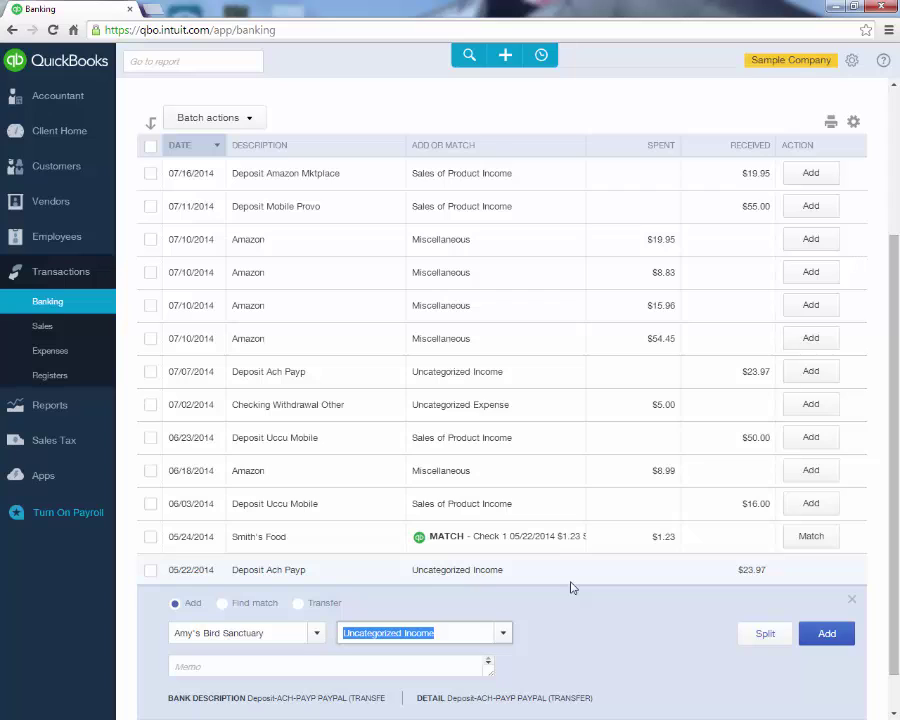
pyautogui.write('sale')
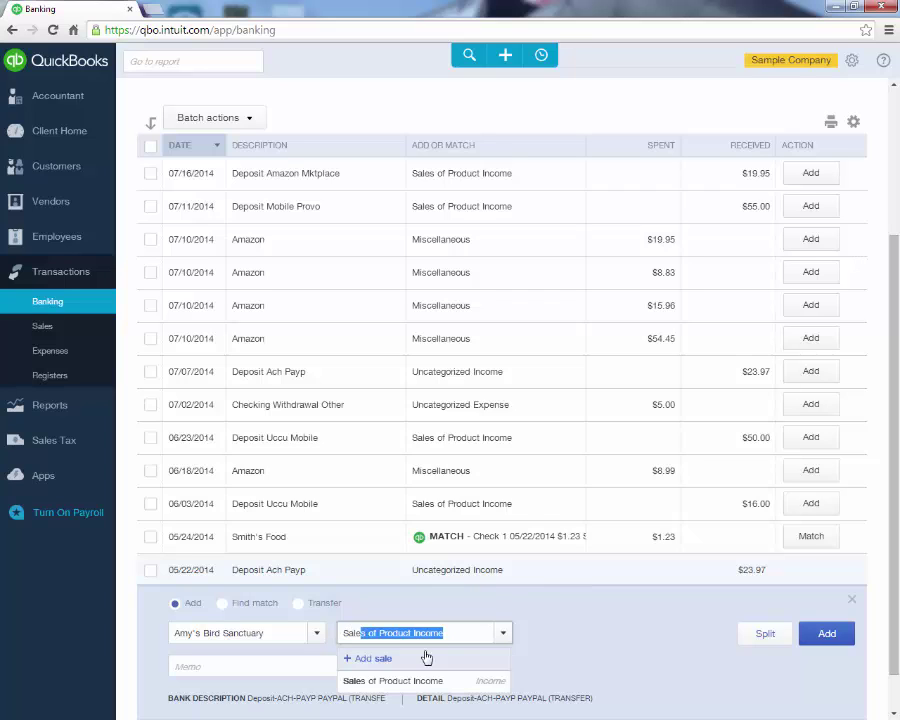
pyautogui.click(413, 681)
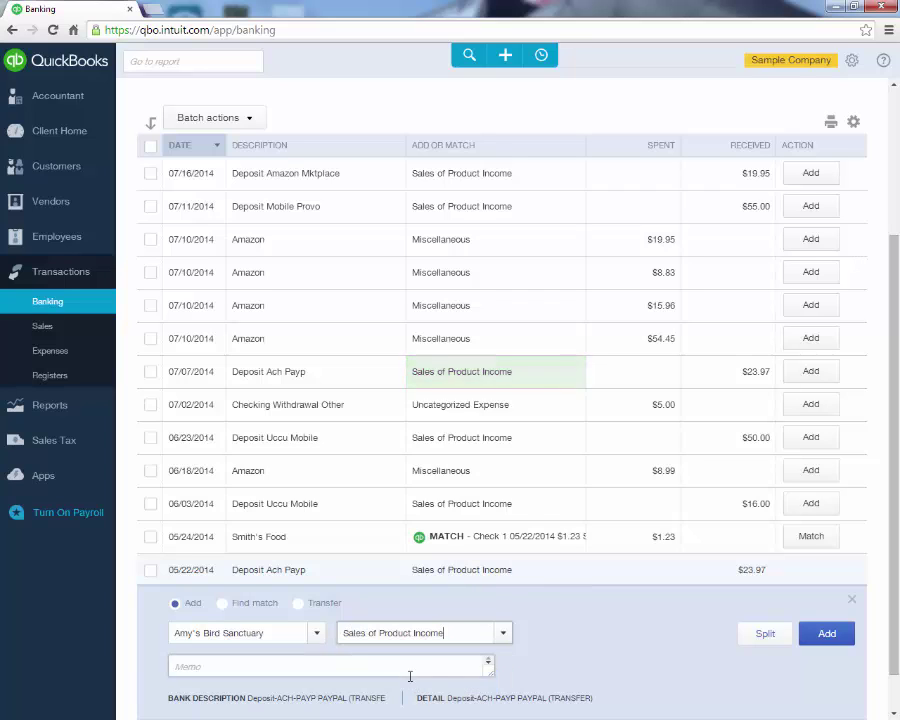
pyautogui.click(827, 633)
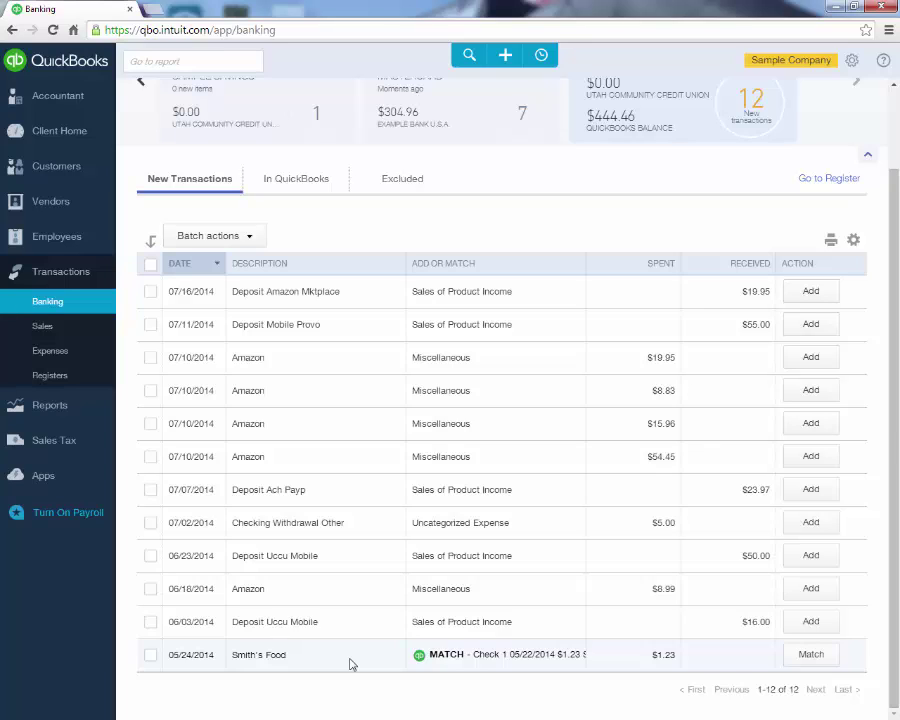
# Expand the Smith's Food $1.23 withdrawal, preview the Add option, then match it to Check 1.
pyautogui.click(350, 664)
pyautogui.scroll(-2, 360, 668)
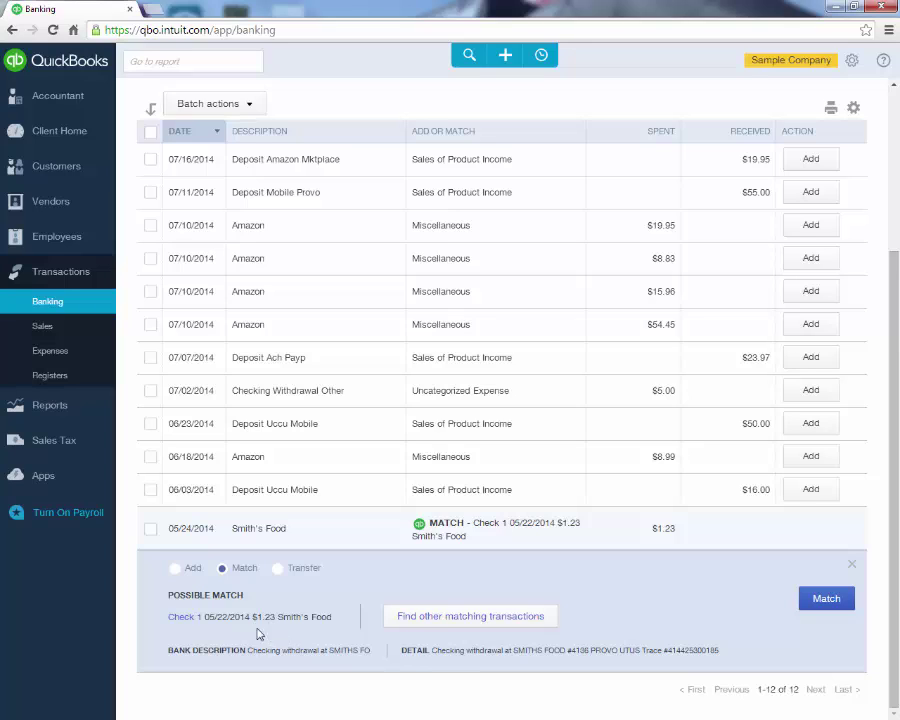
pyautogui.click(176, 569)
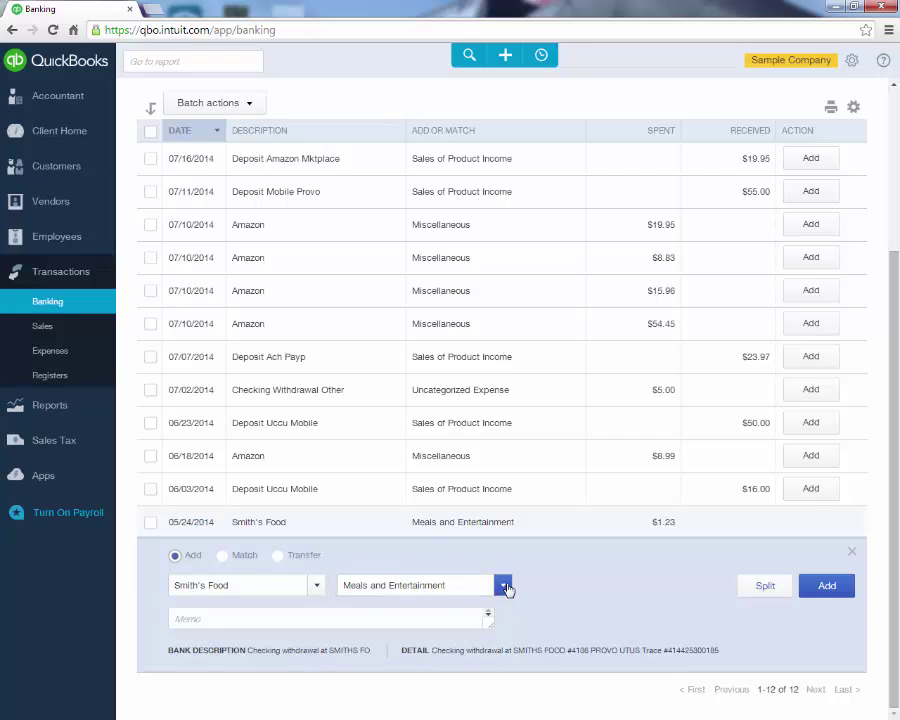
pyautogui.click(504, 586)
pyautogui.click(504, 587)
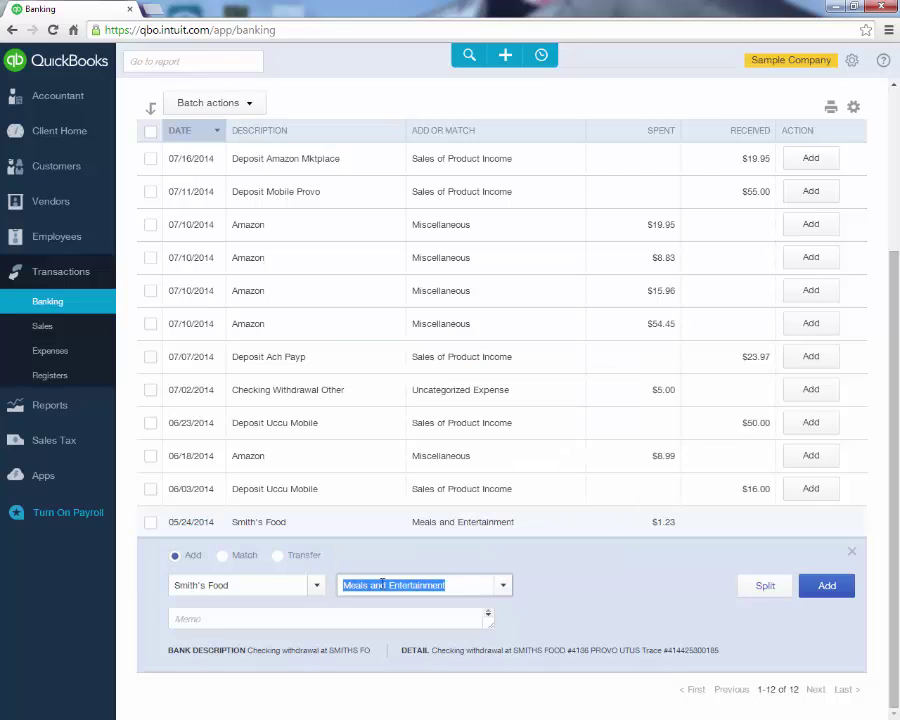
pyautogui.click(222, 555)
pyautogui.scroll(-1, 254, 575)
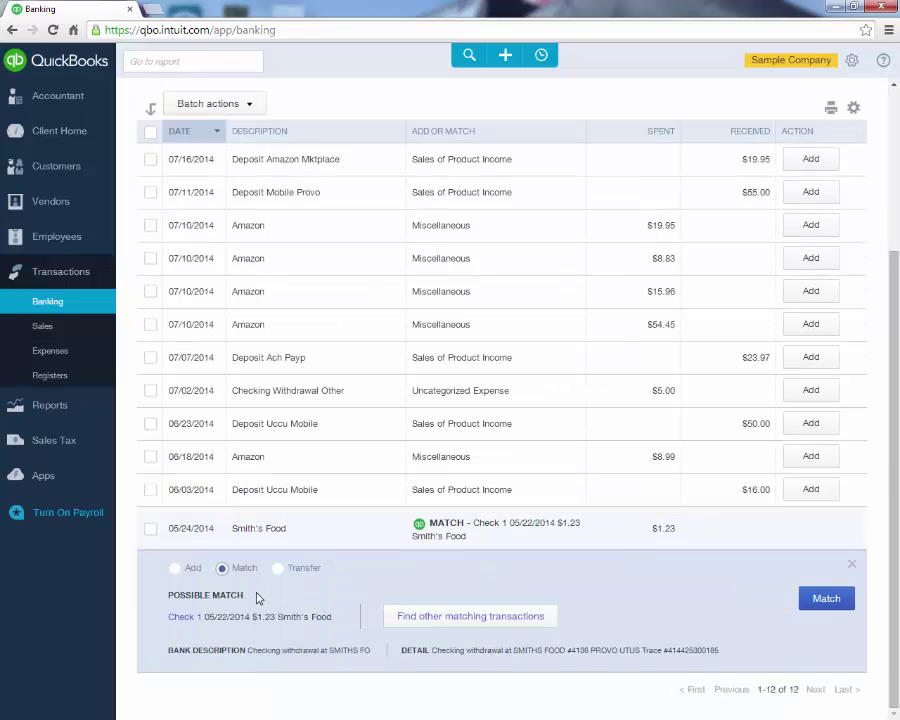
pyautogui.click(825, 599)
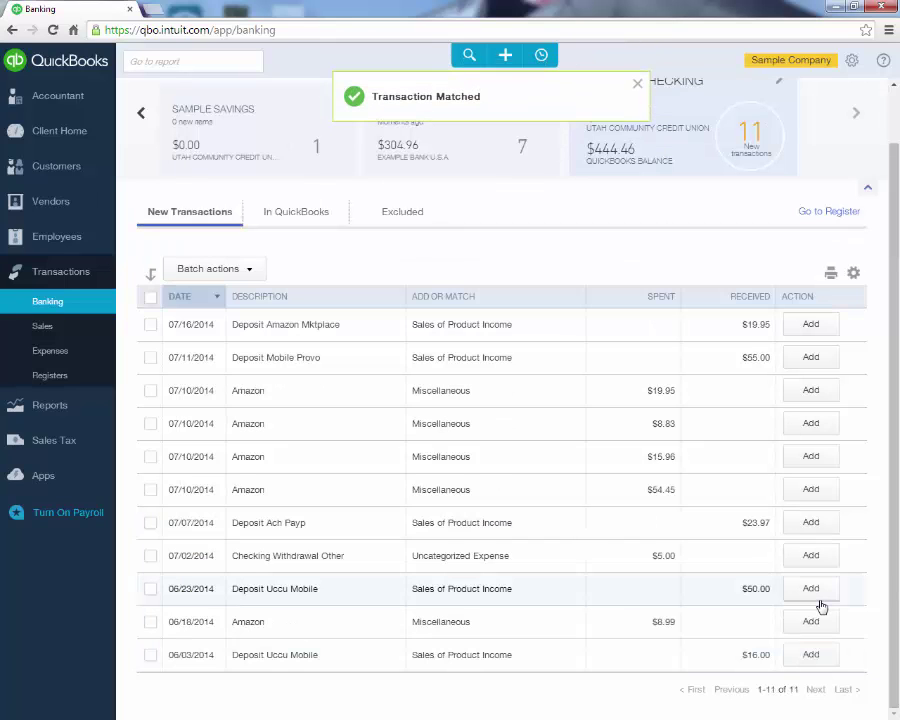